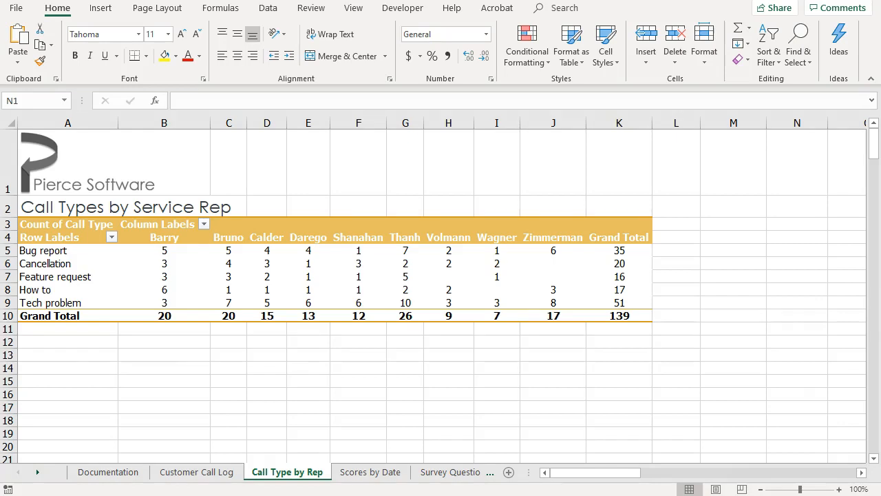
- Create a PivotTable from the Calls table on the Customer Call Log sheet, placing it on a new worksheet
key("ctrl+Page_Up")
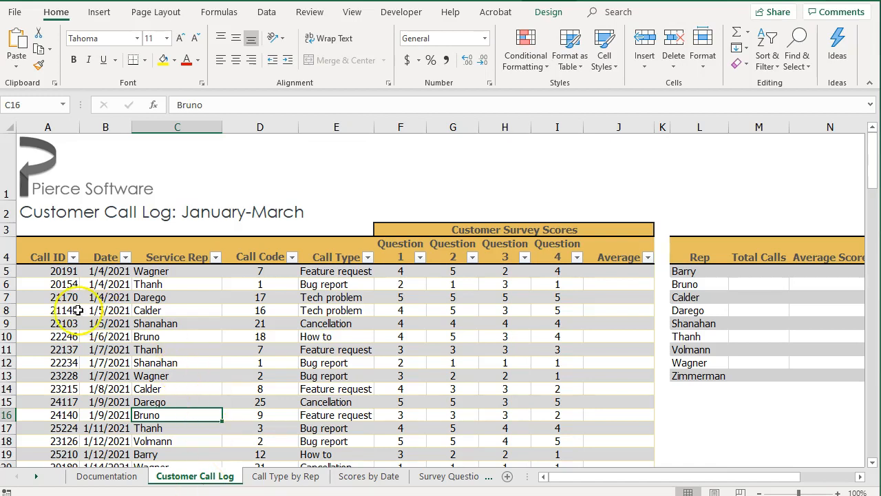
left_click(64, 273)
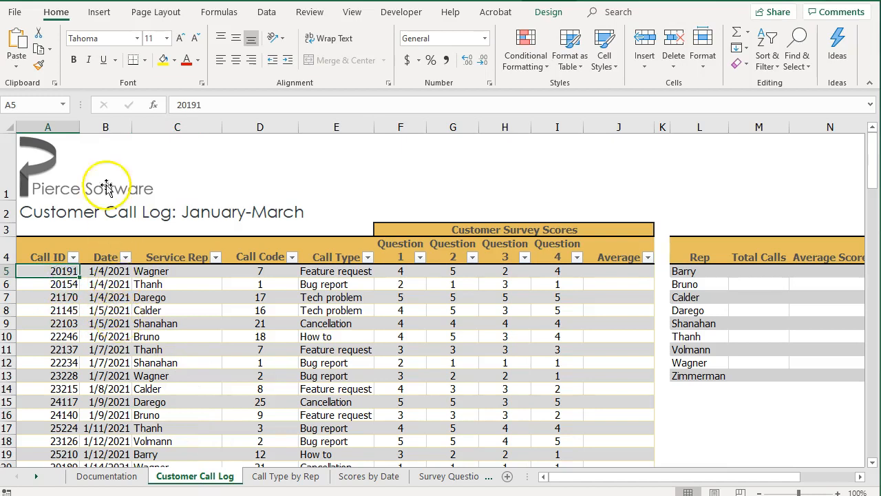
left_click(100, 14)
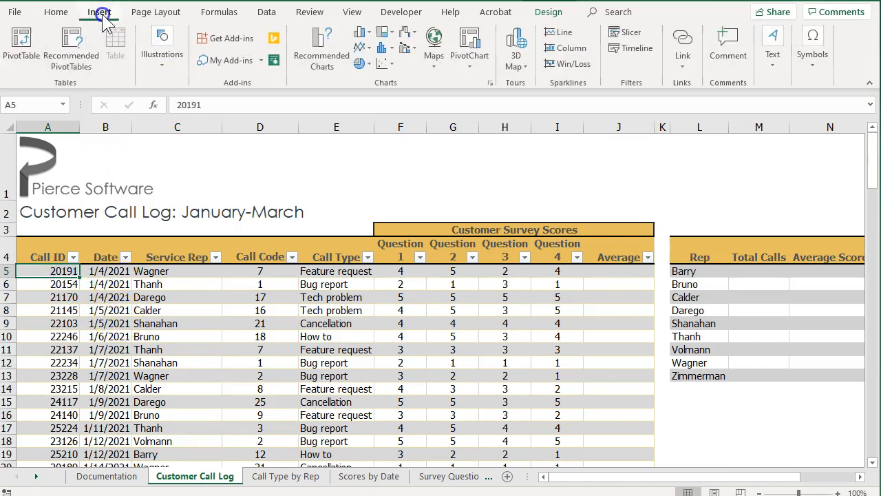
left_click(21, 43)
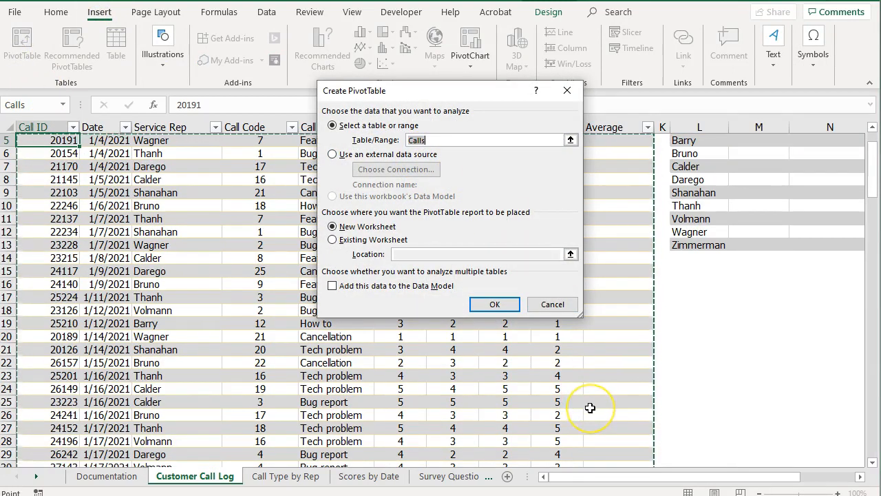
scroll(590, 406, "down", 3)
scroll(590, 408, "down", 20)
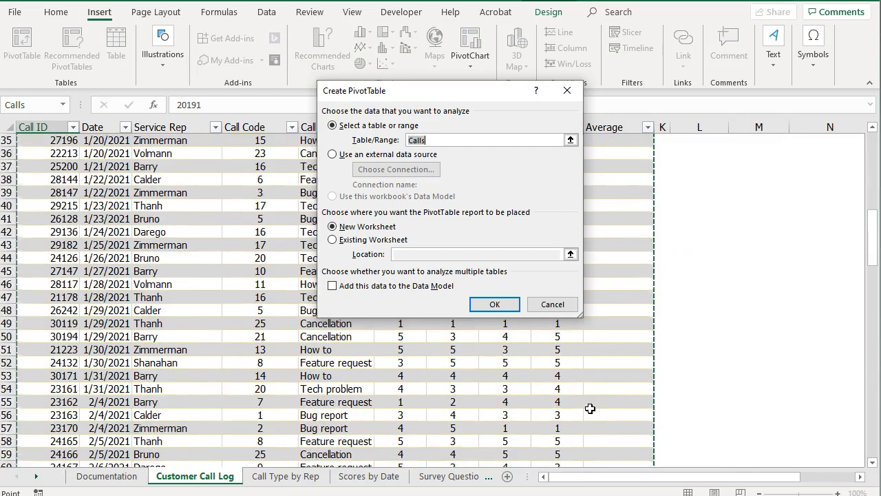
scroll(590, 409, "down", 8)
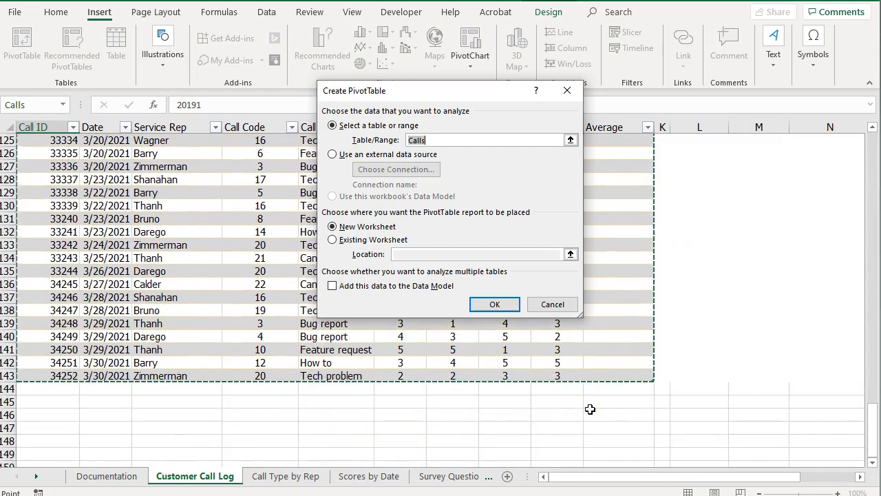
scroll(590, 409, "up", 20)
scroll(590, 409, "up", 20)
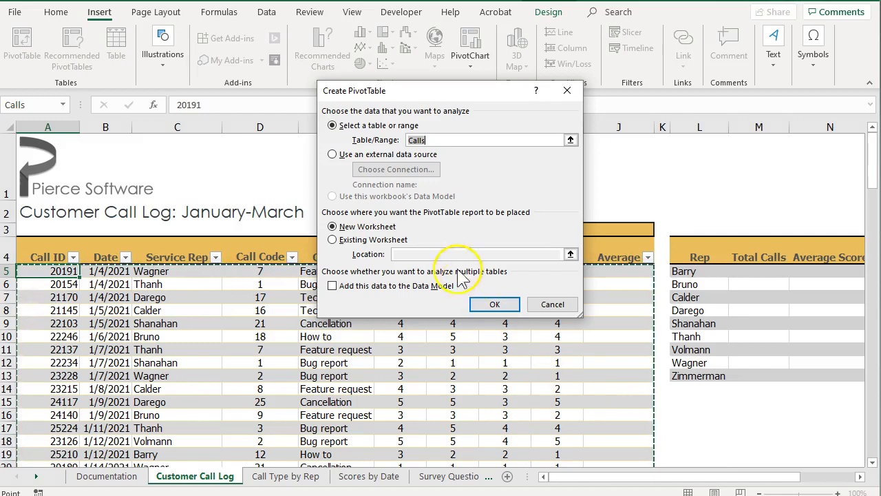
left_click(494, 304)
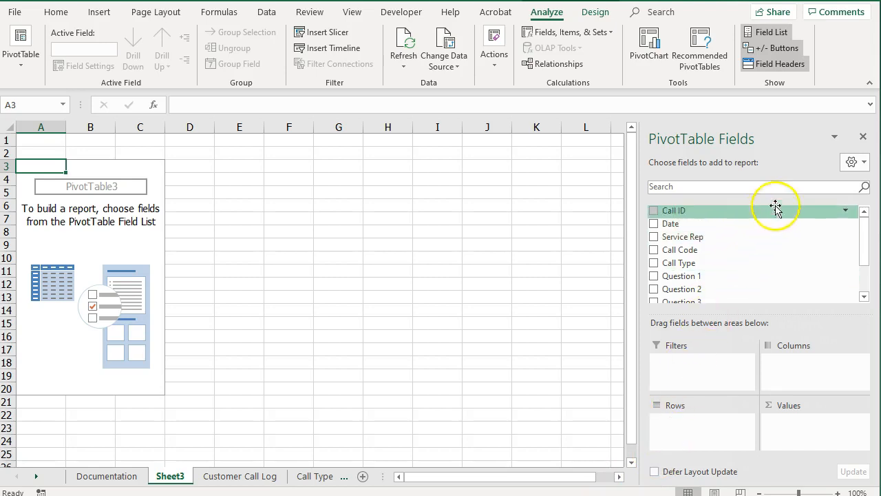
- Hide the PivotTable field list and display it again
left_click(863, 137)
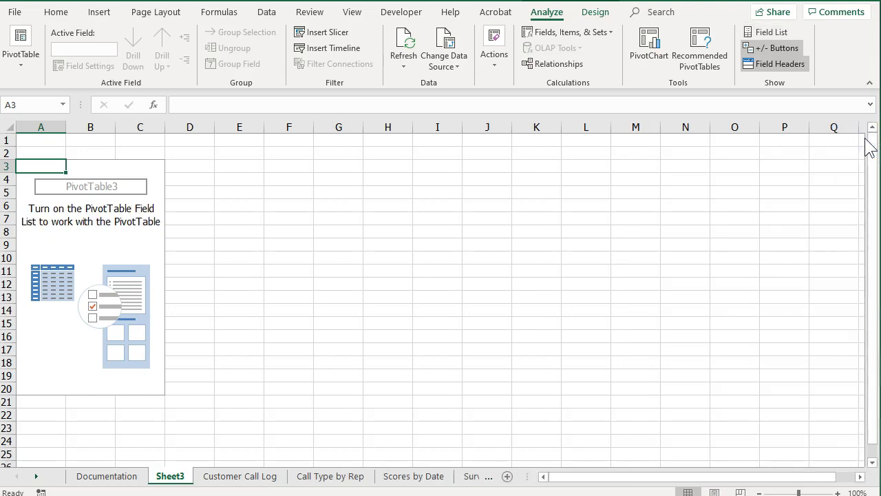
left_click(772, 35)
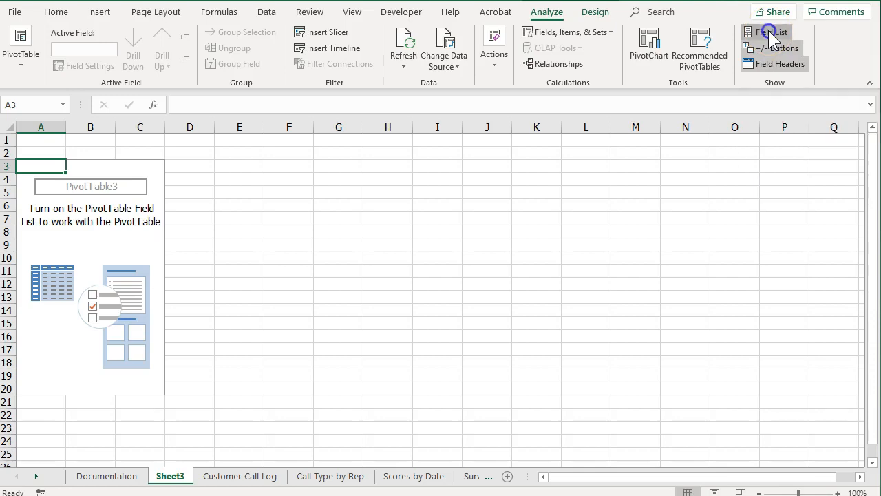
- Try Question 2, Call Type and Service Rep as row fields and Call Code as a value, and remove them all
scroll(689, 269, "down", 1)
left_click(655, 278)
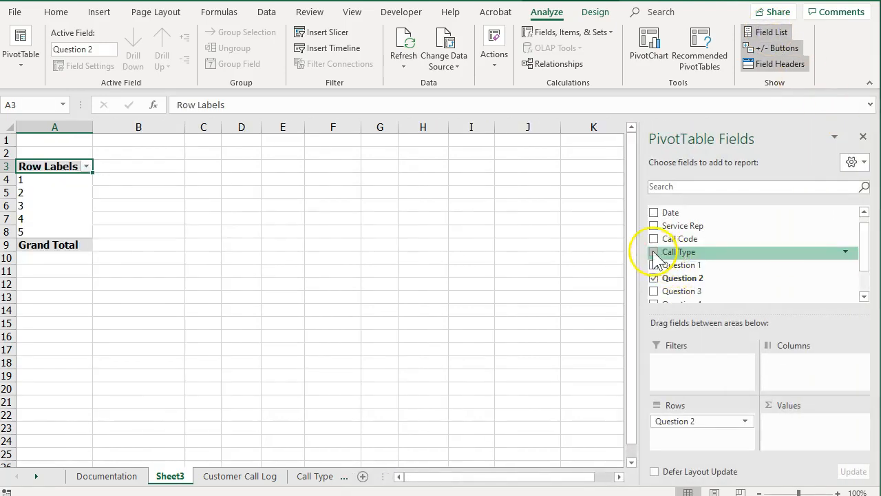
left_click(654, 252)
left_click(654, 226)
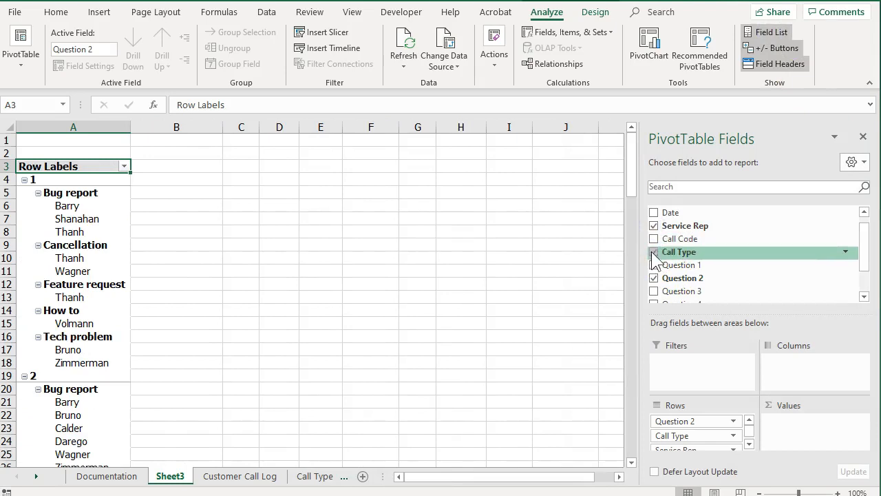
left_click(654, 252)
left_click(654, 227)
left_click_drag(684, 238, 806, 442)
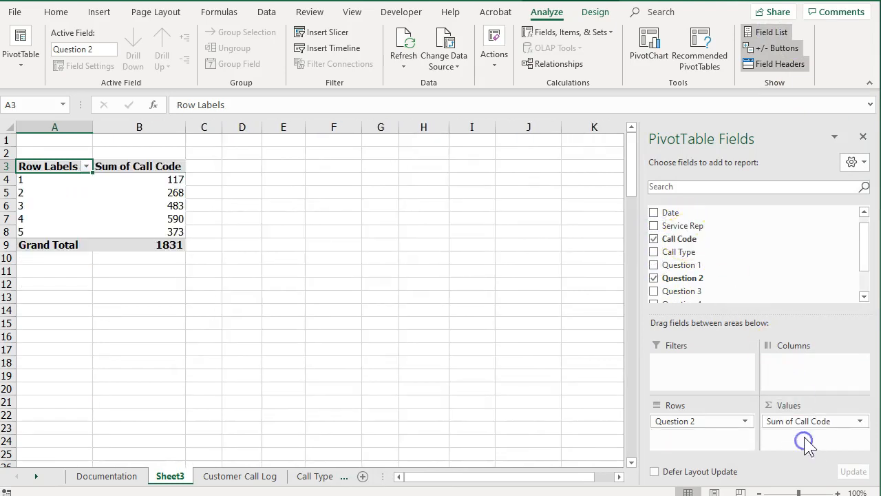
left_click(654, 277)
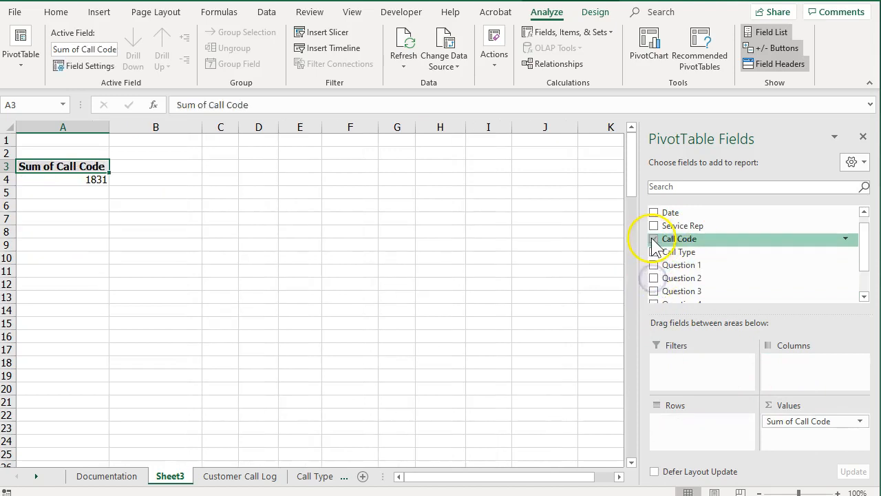
left_click(655, 239)
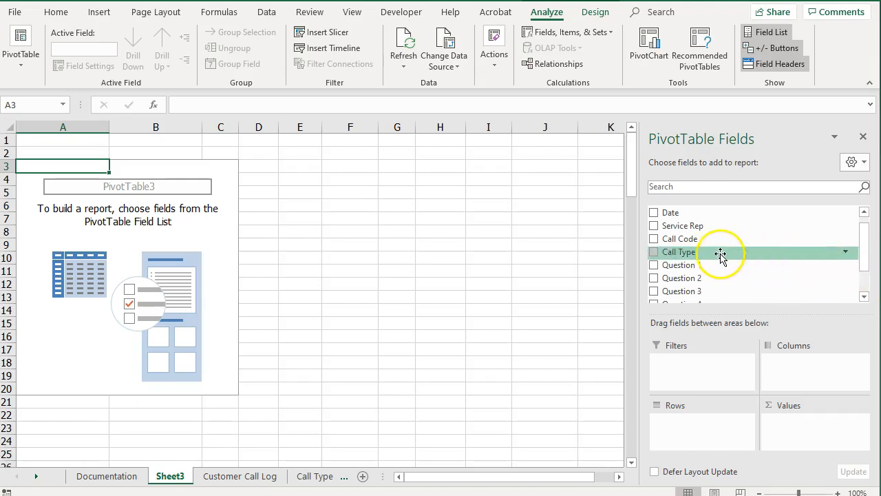
- Lay out the PivotTable with Service Rep as columns, Call Type as rows and the count of Call Type as values
left_click_drag(697, 226, 790, 370)
scroll(688, 249, "down", 1)
left_click_drag(685, 233, 698, 427)
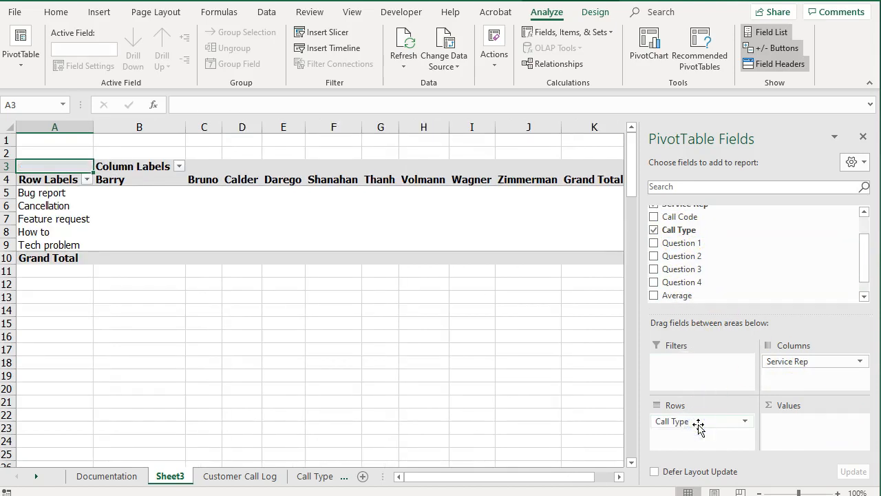
left_click_drag(696, 230, 807, 421)
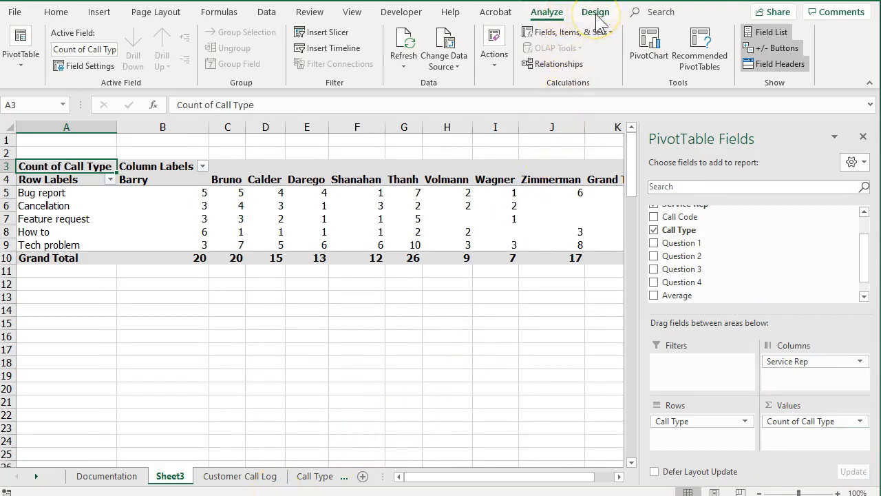
left_click(499, 322)
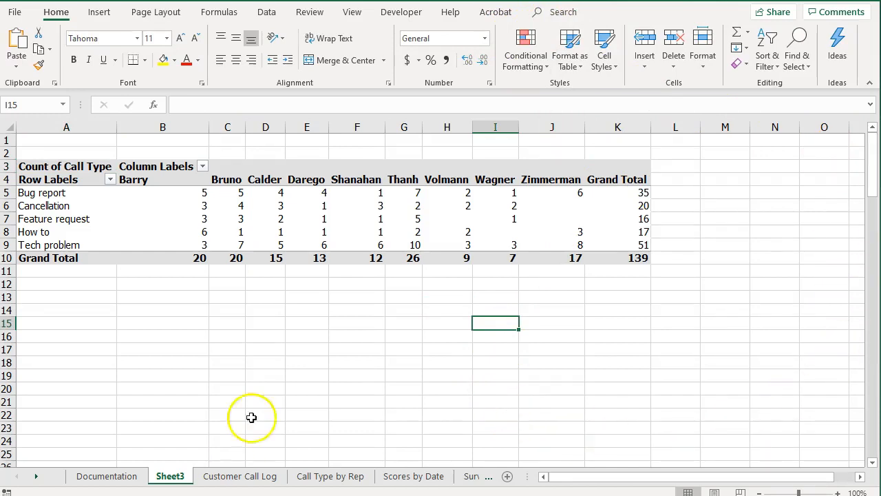
- Apply a Medium PivotTable style with black header and total rows and a pale gold body, and enable banded rows
left_click(438, 234)
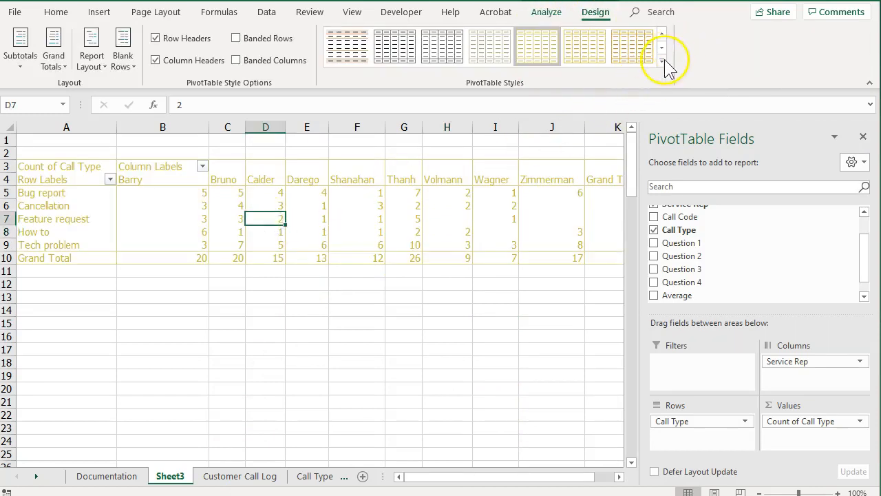
left_click(664, 66)
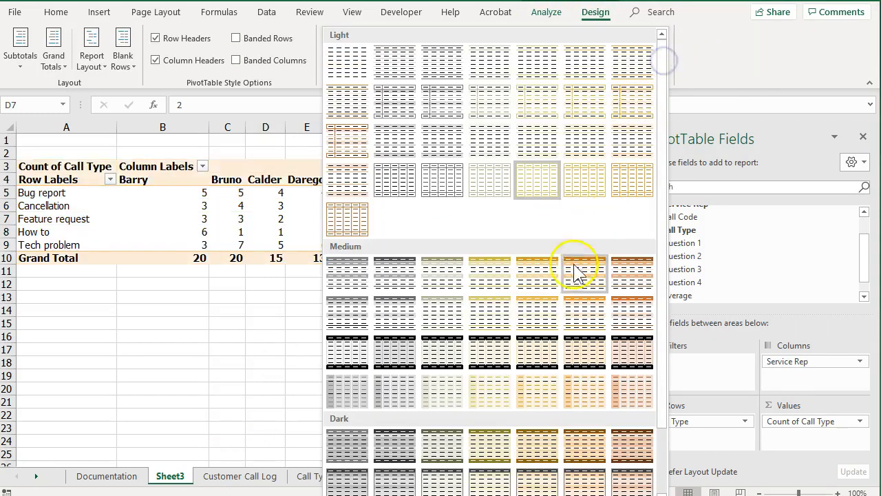
left_click(529, 350)
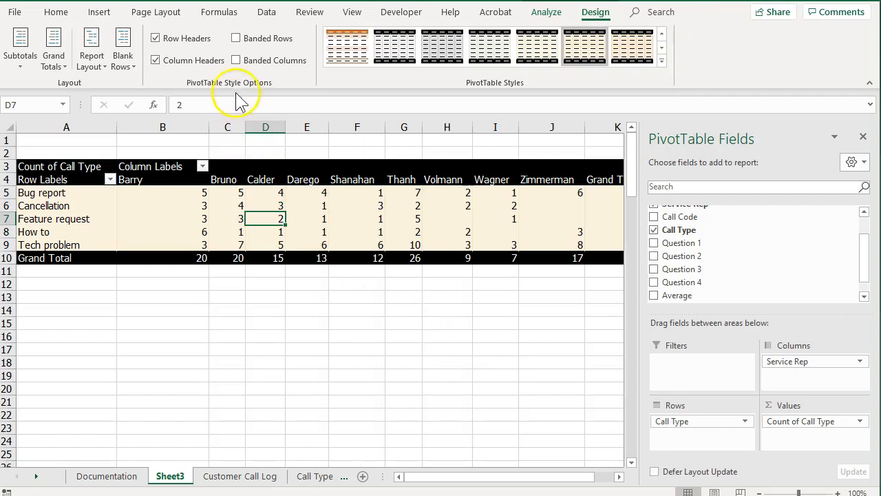
left_click(237, 39)
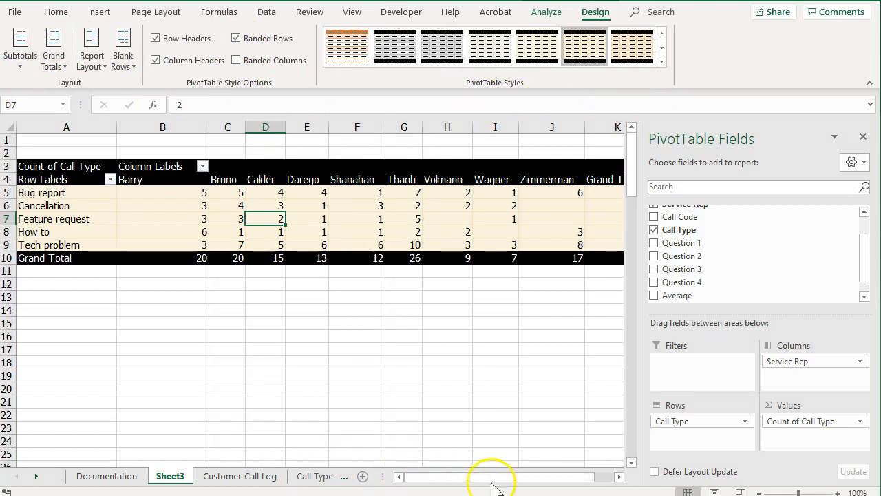
- Filter the PivotTable's row labels to include only the Bug report call type
left_click(548, 13)
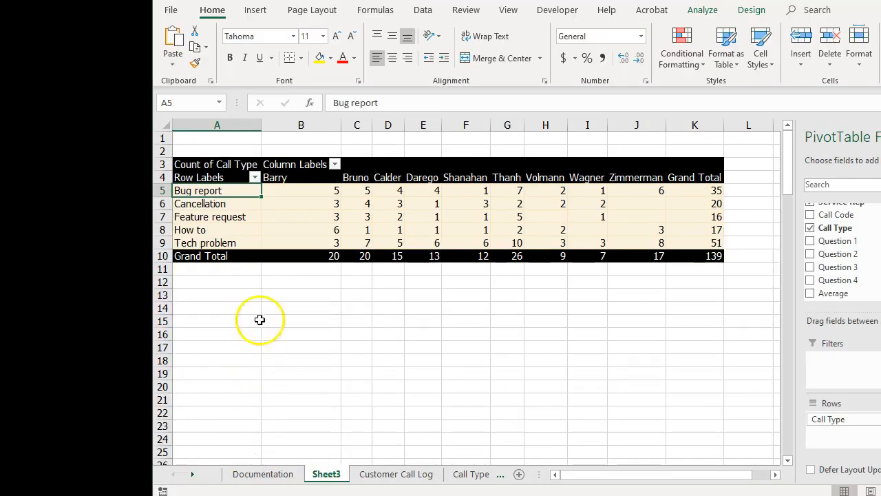
left_click(255, 178)
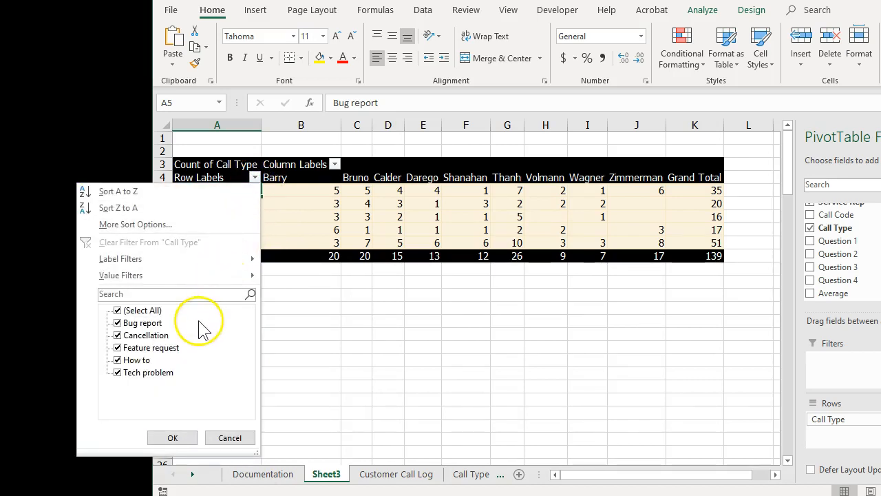
left_click(118, 310)
left_click(117, 323)
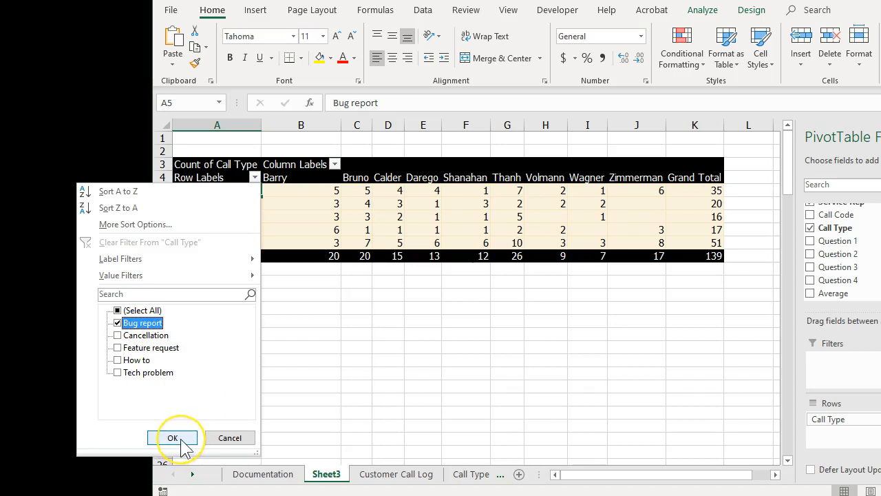
left_click(181, 439)
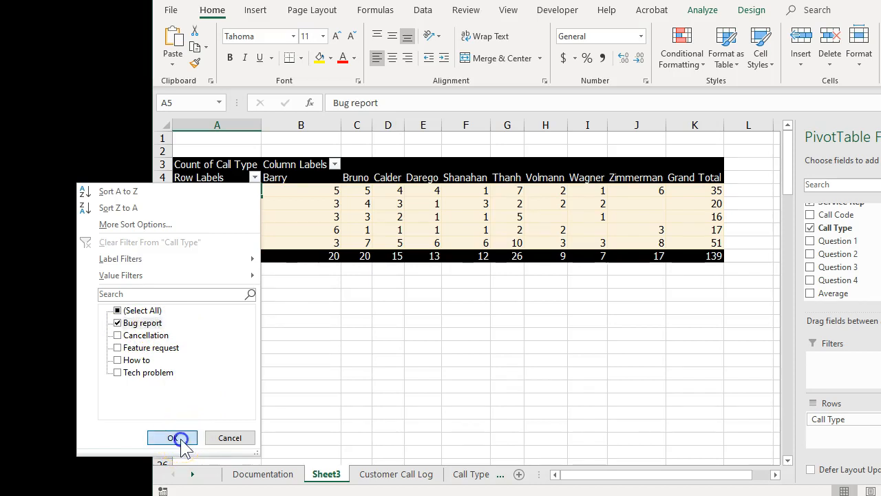